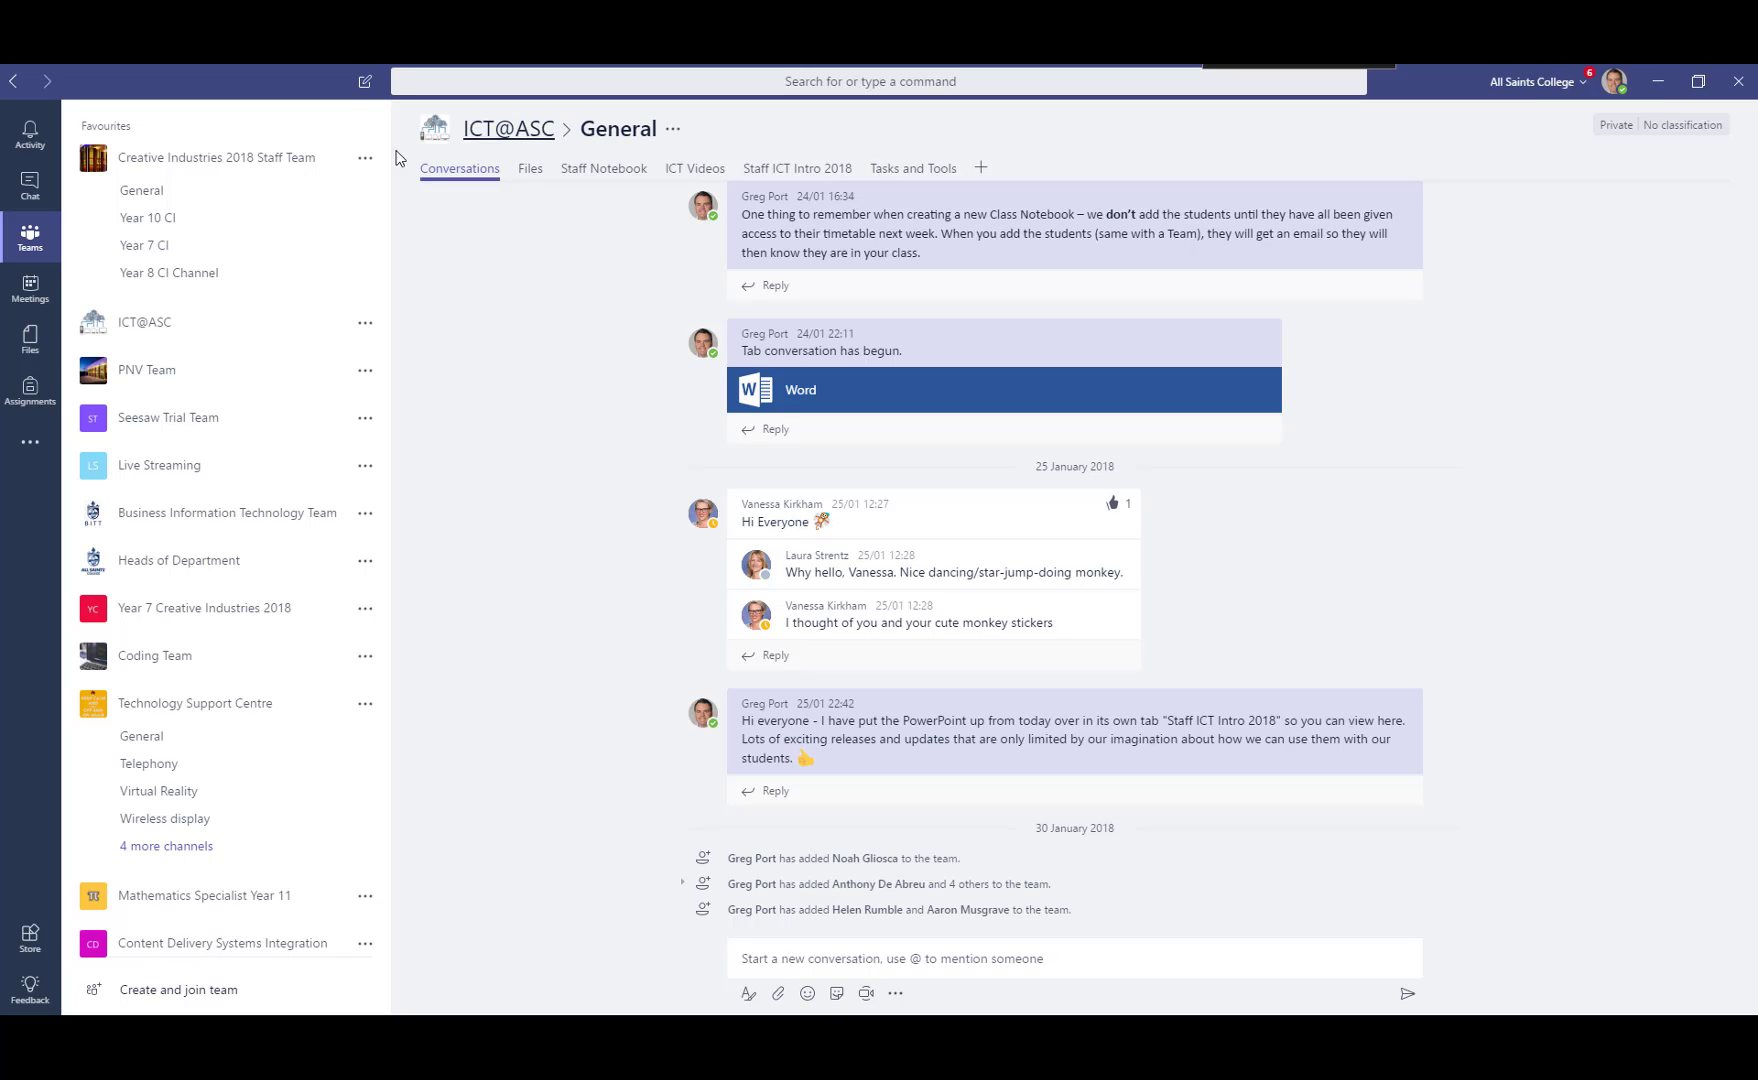
Show the General channel's files, Staff Intro 2018.pptx and Tasks and ICT tools.docx.
{"action": "left_click", "coordinate": [530, 169]}
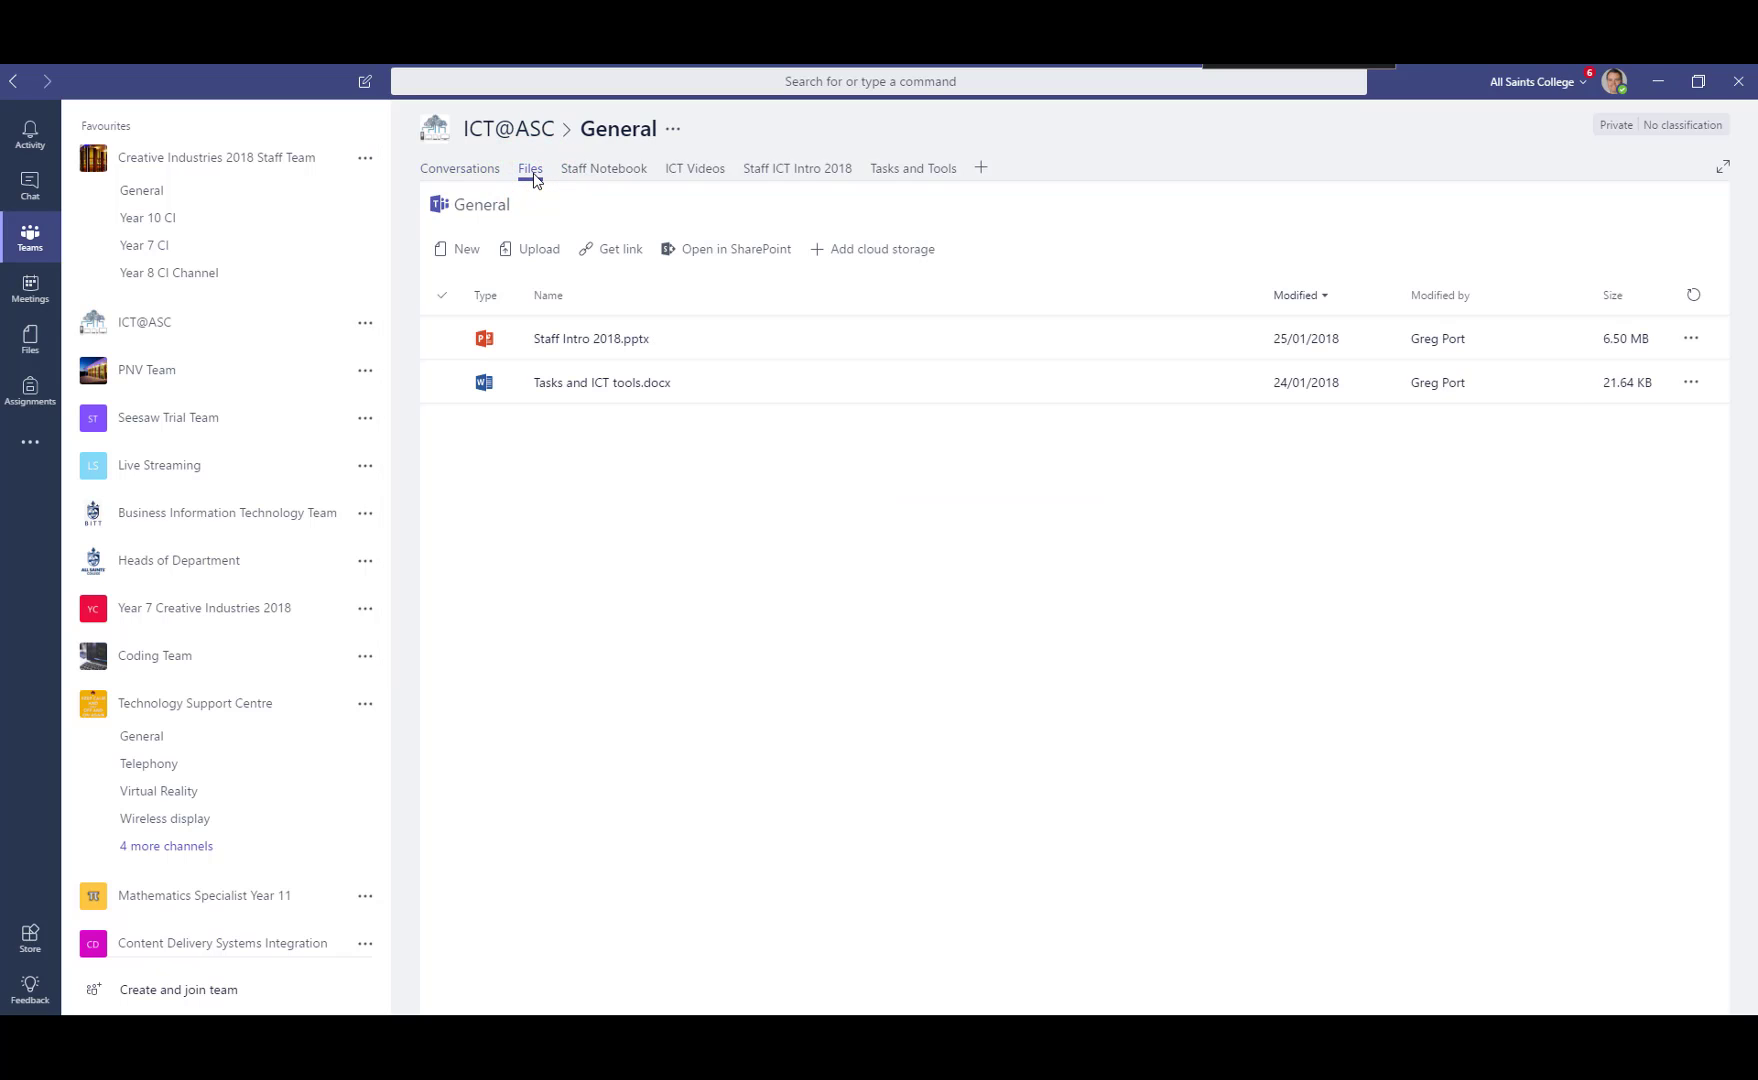
{"action": "key", "text": "alt+Tab"}
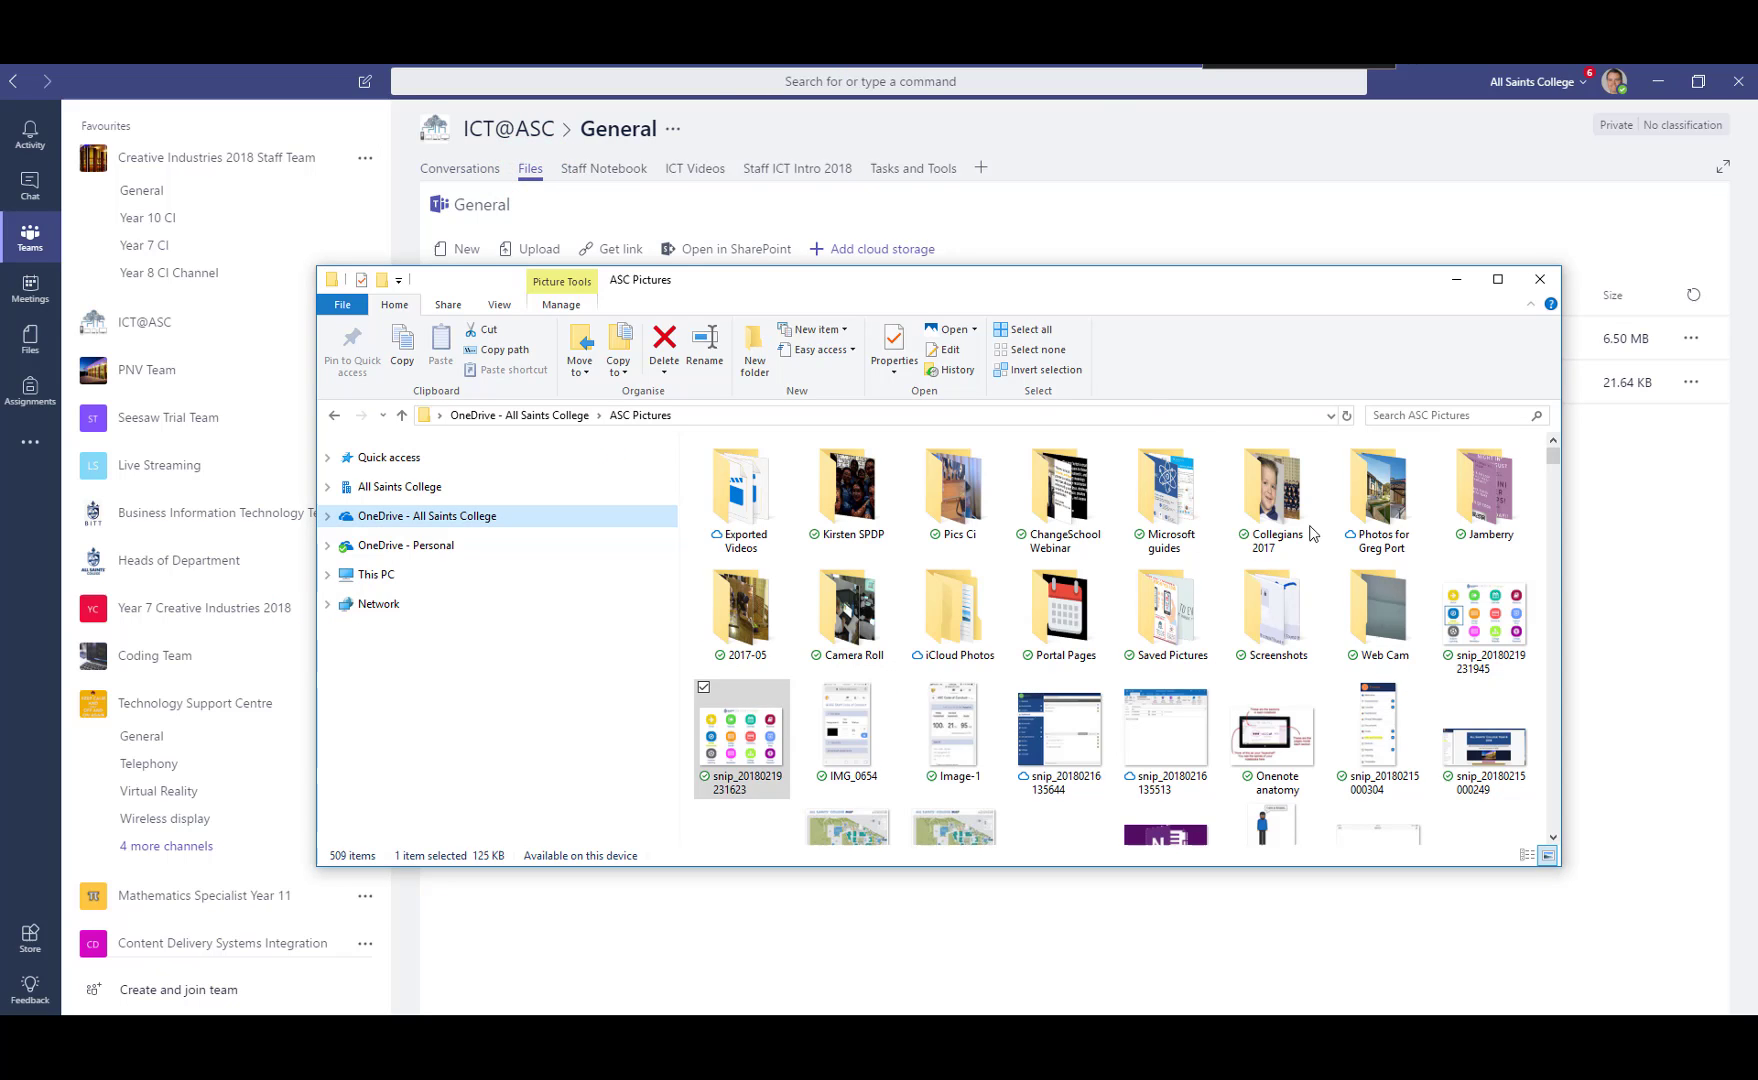
{"action": "left_click", "coordinate": [1110, 192]}
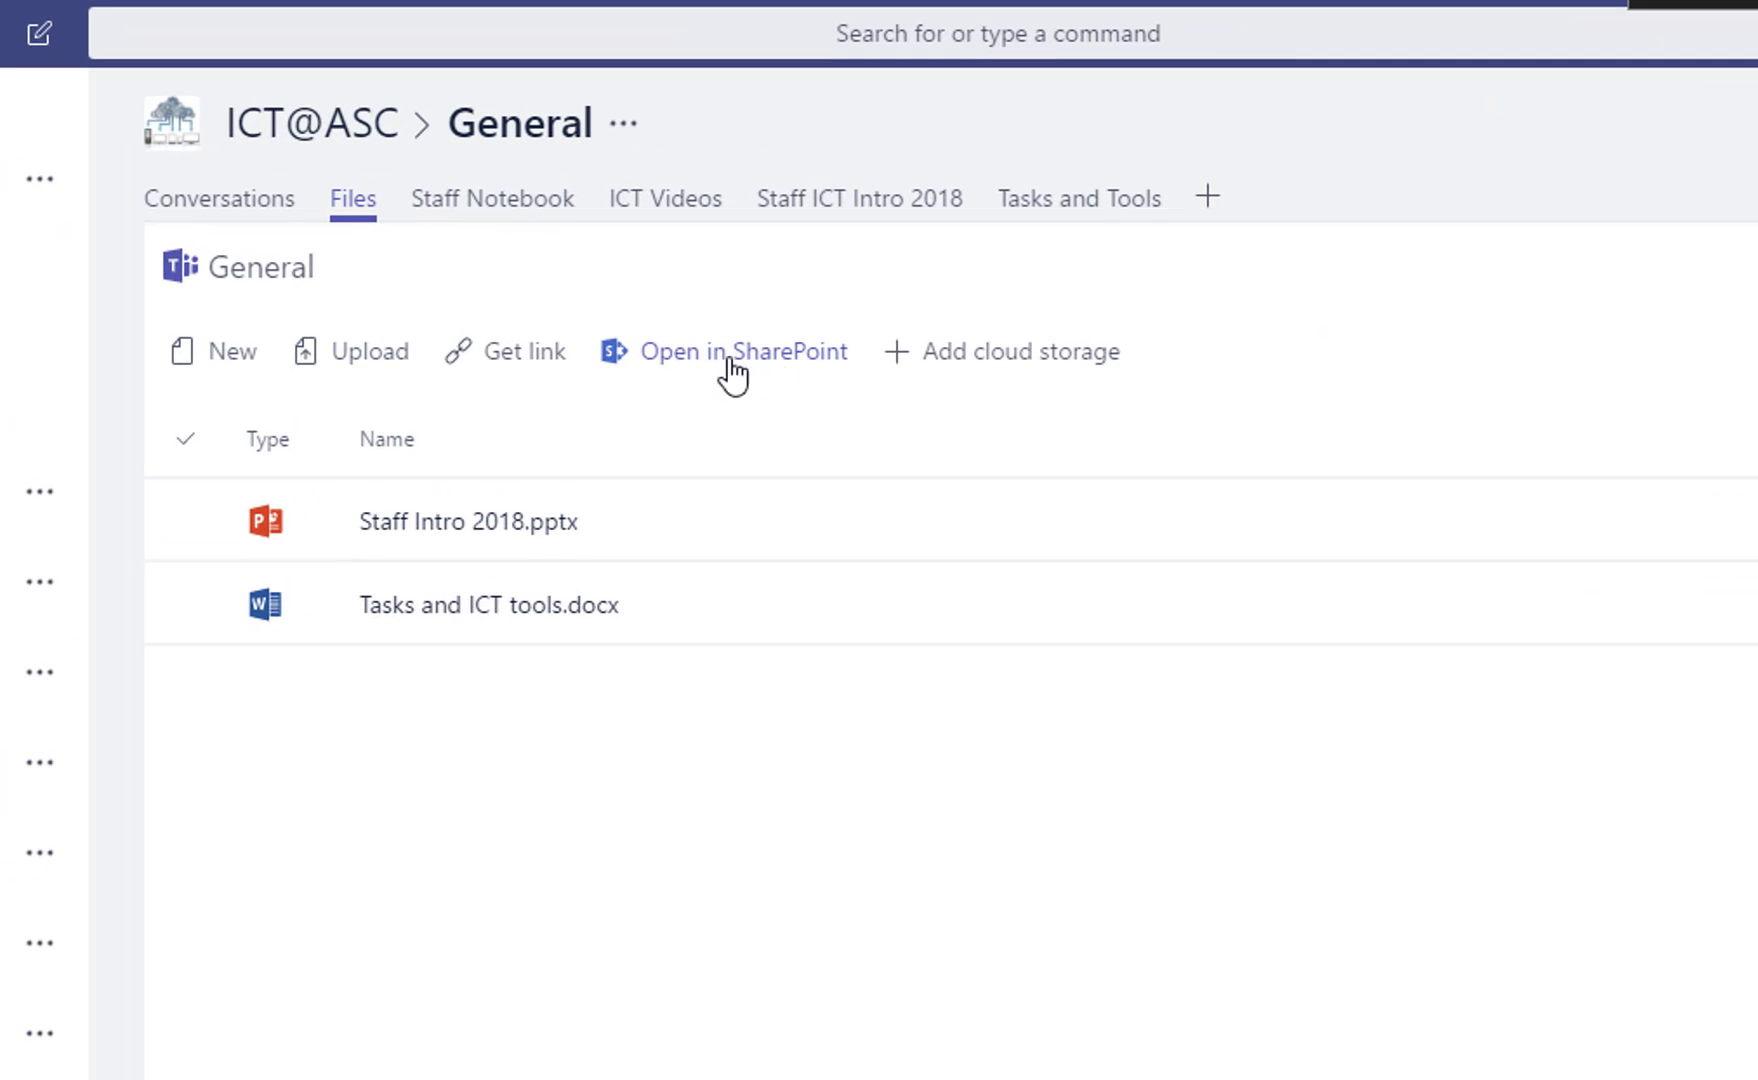
Open the ICT@ASC General channel's document library in SharePoint.
{"action": "left_click", "coordinate": [728, 359]}
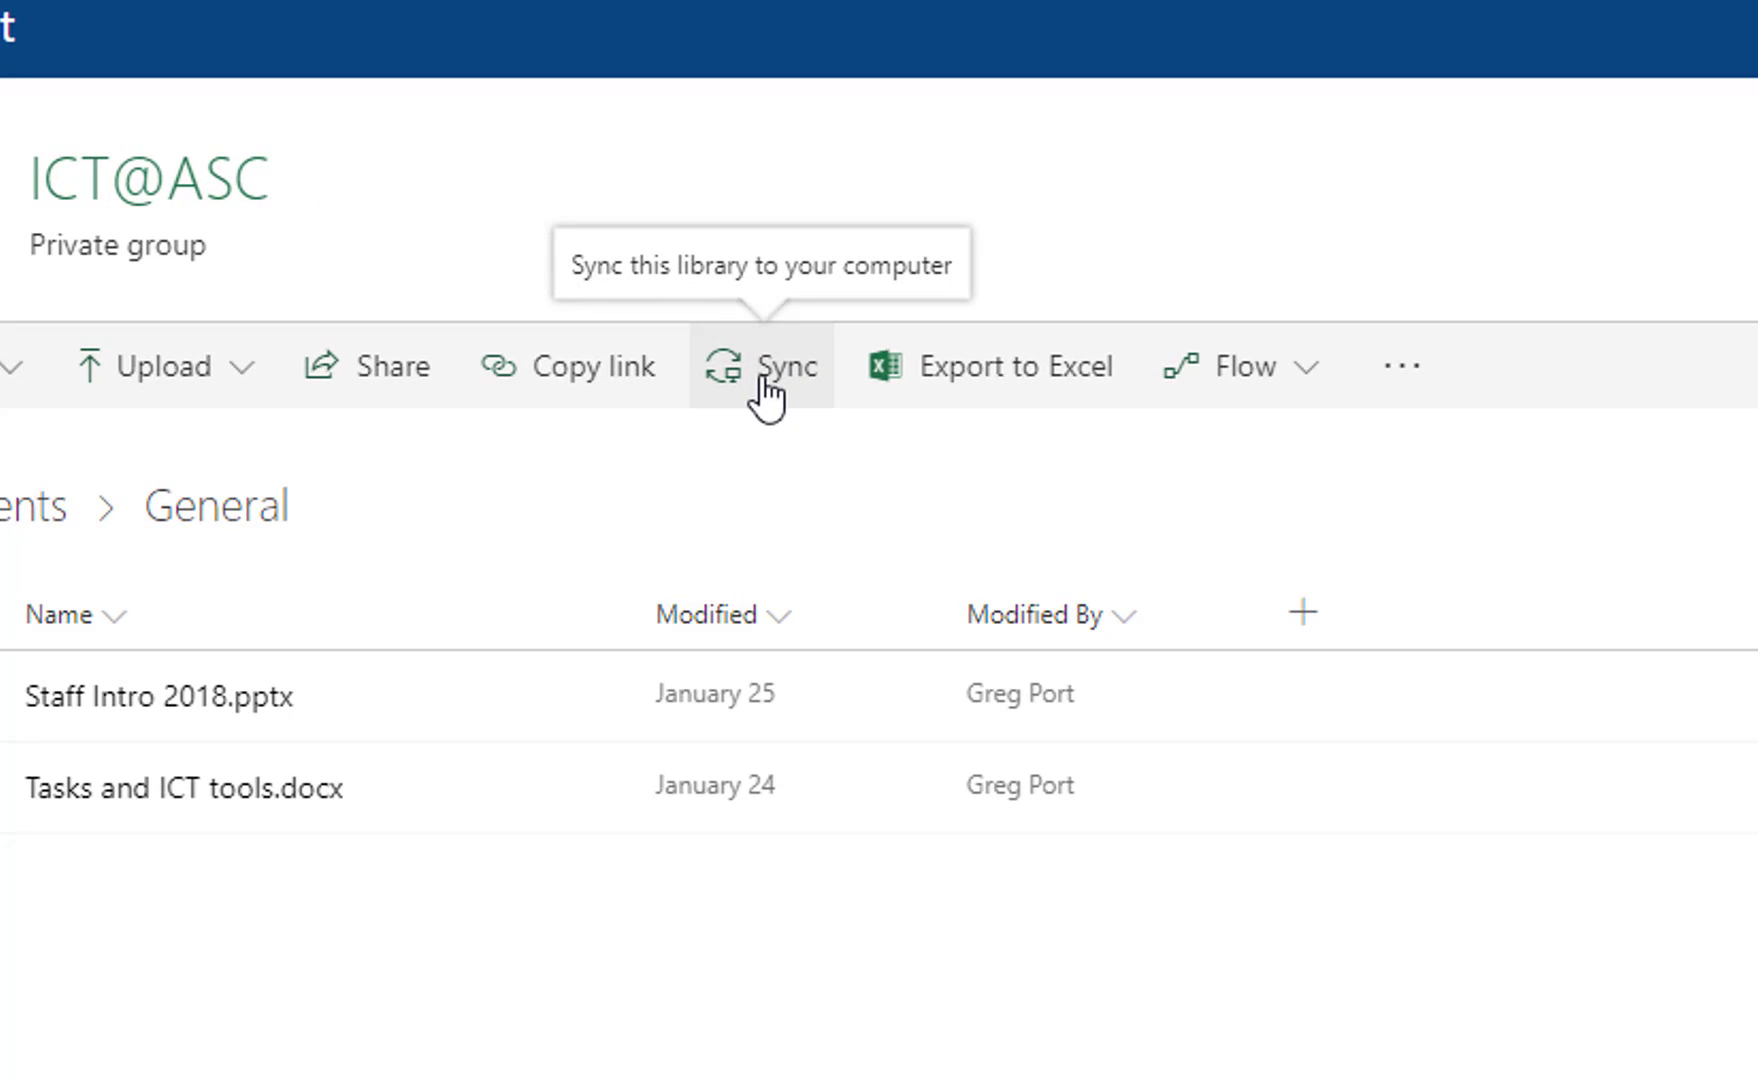
Sync the ICT@ASC - General library to this computer through OneDrive, then return to Teams.
{"action": "left_click", "coordinate": [766, 391]}
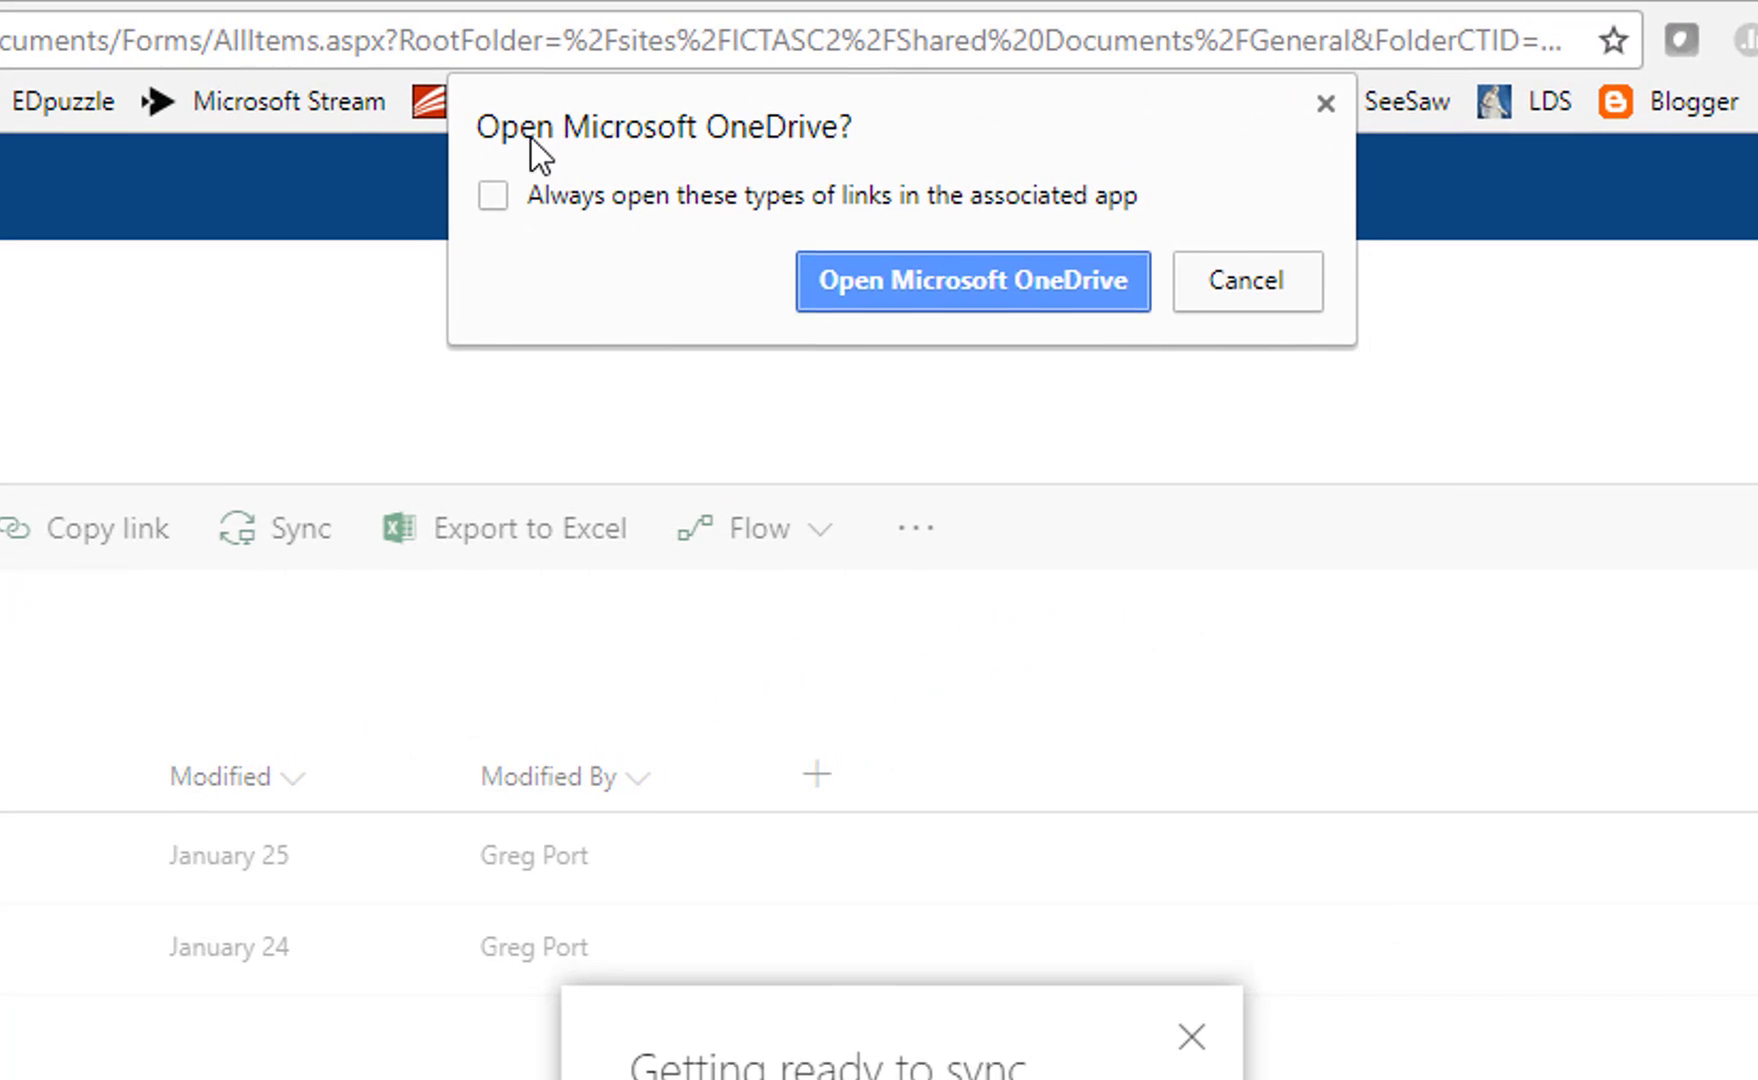
{"action": "left_click", "coordinate": [907, 283]}
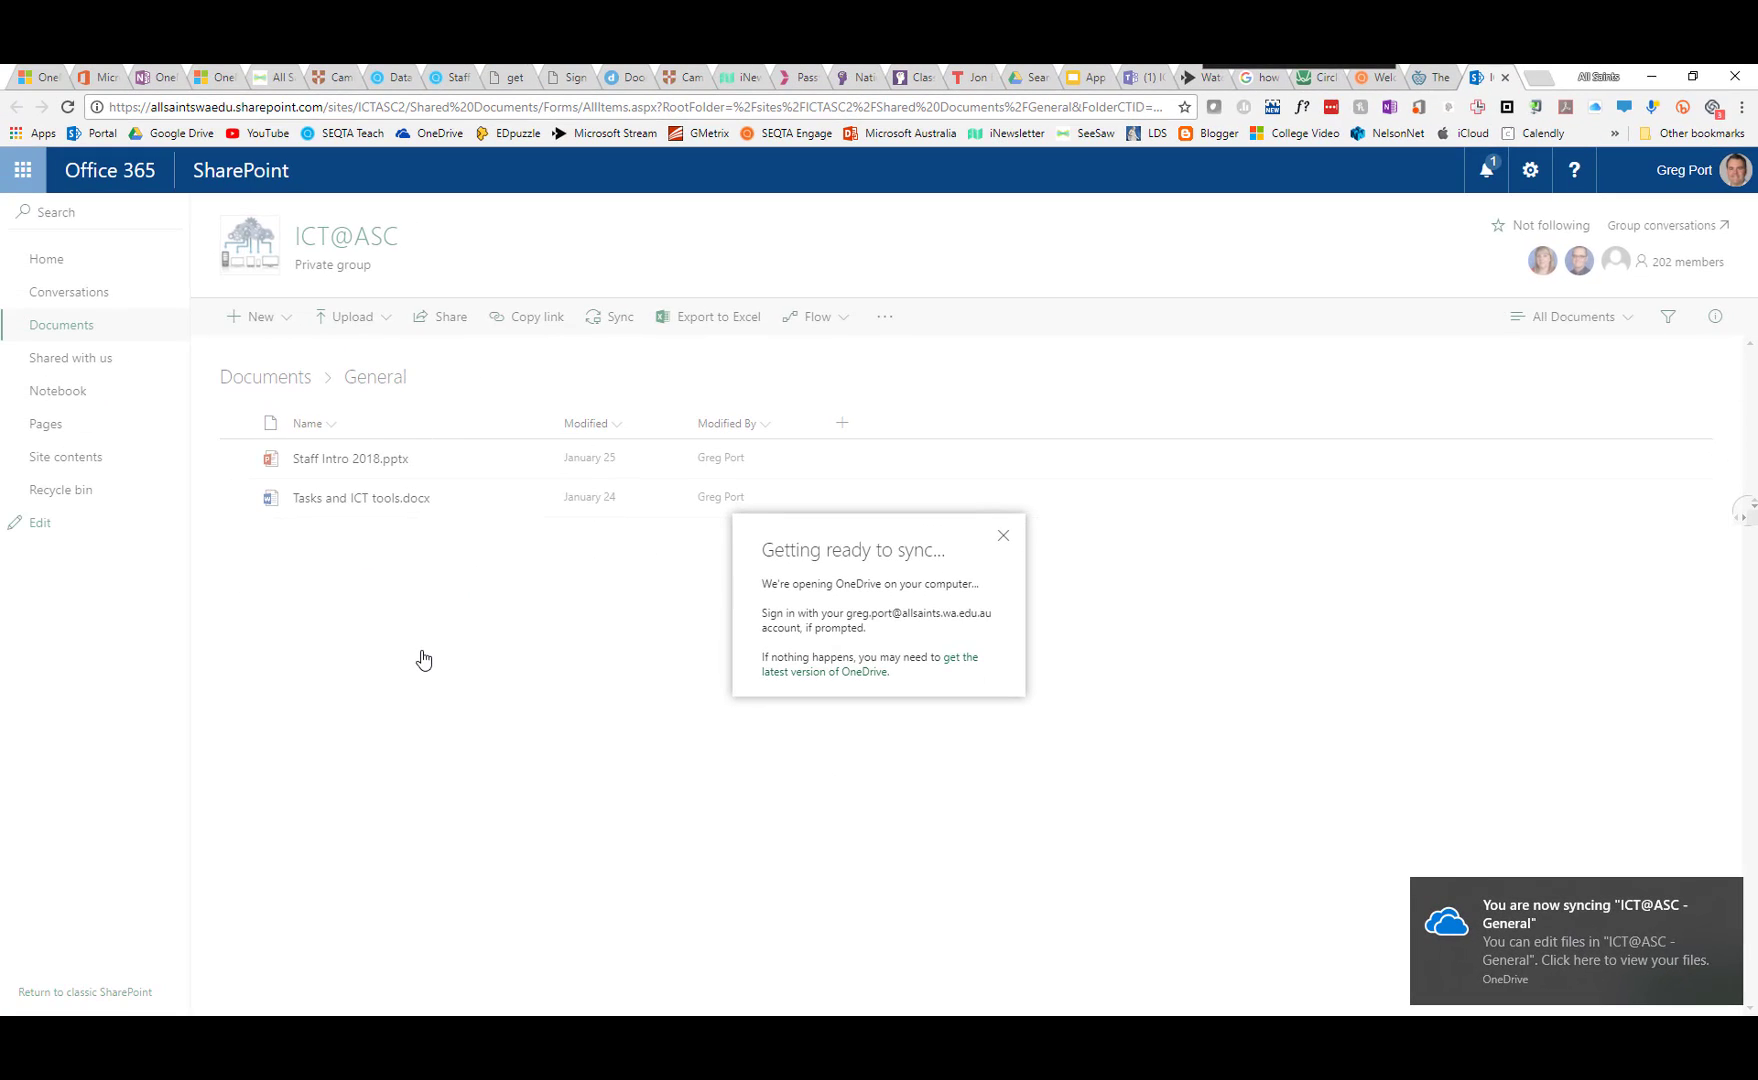
{"action": "key", "text": "alt+Tab"}
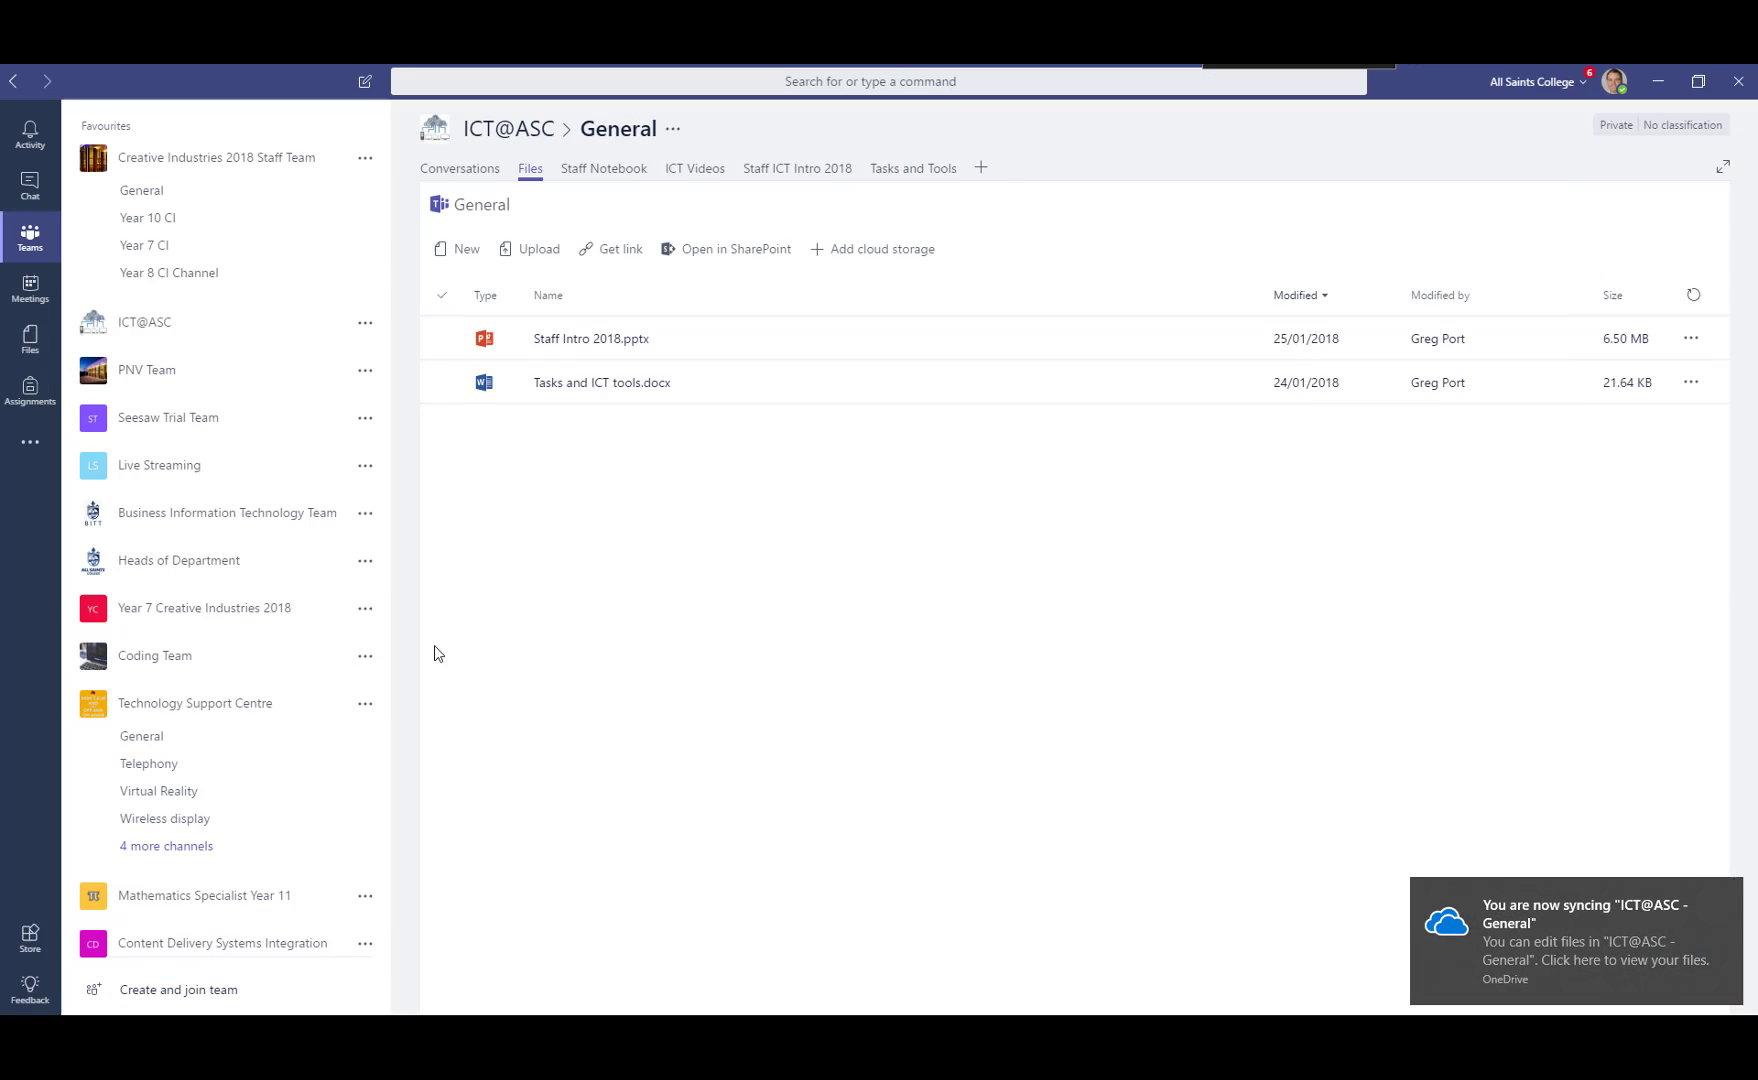
Open the synced ICT@ASC - General folder under All Saints College, then return to Teams.
{"action": "key", "text": "alt+Tab"}
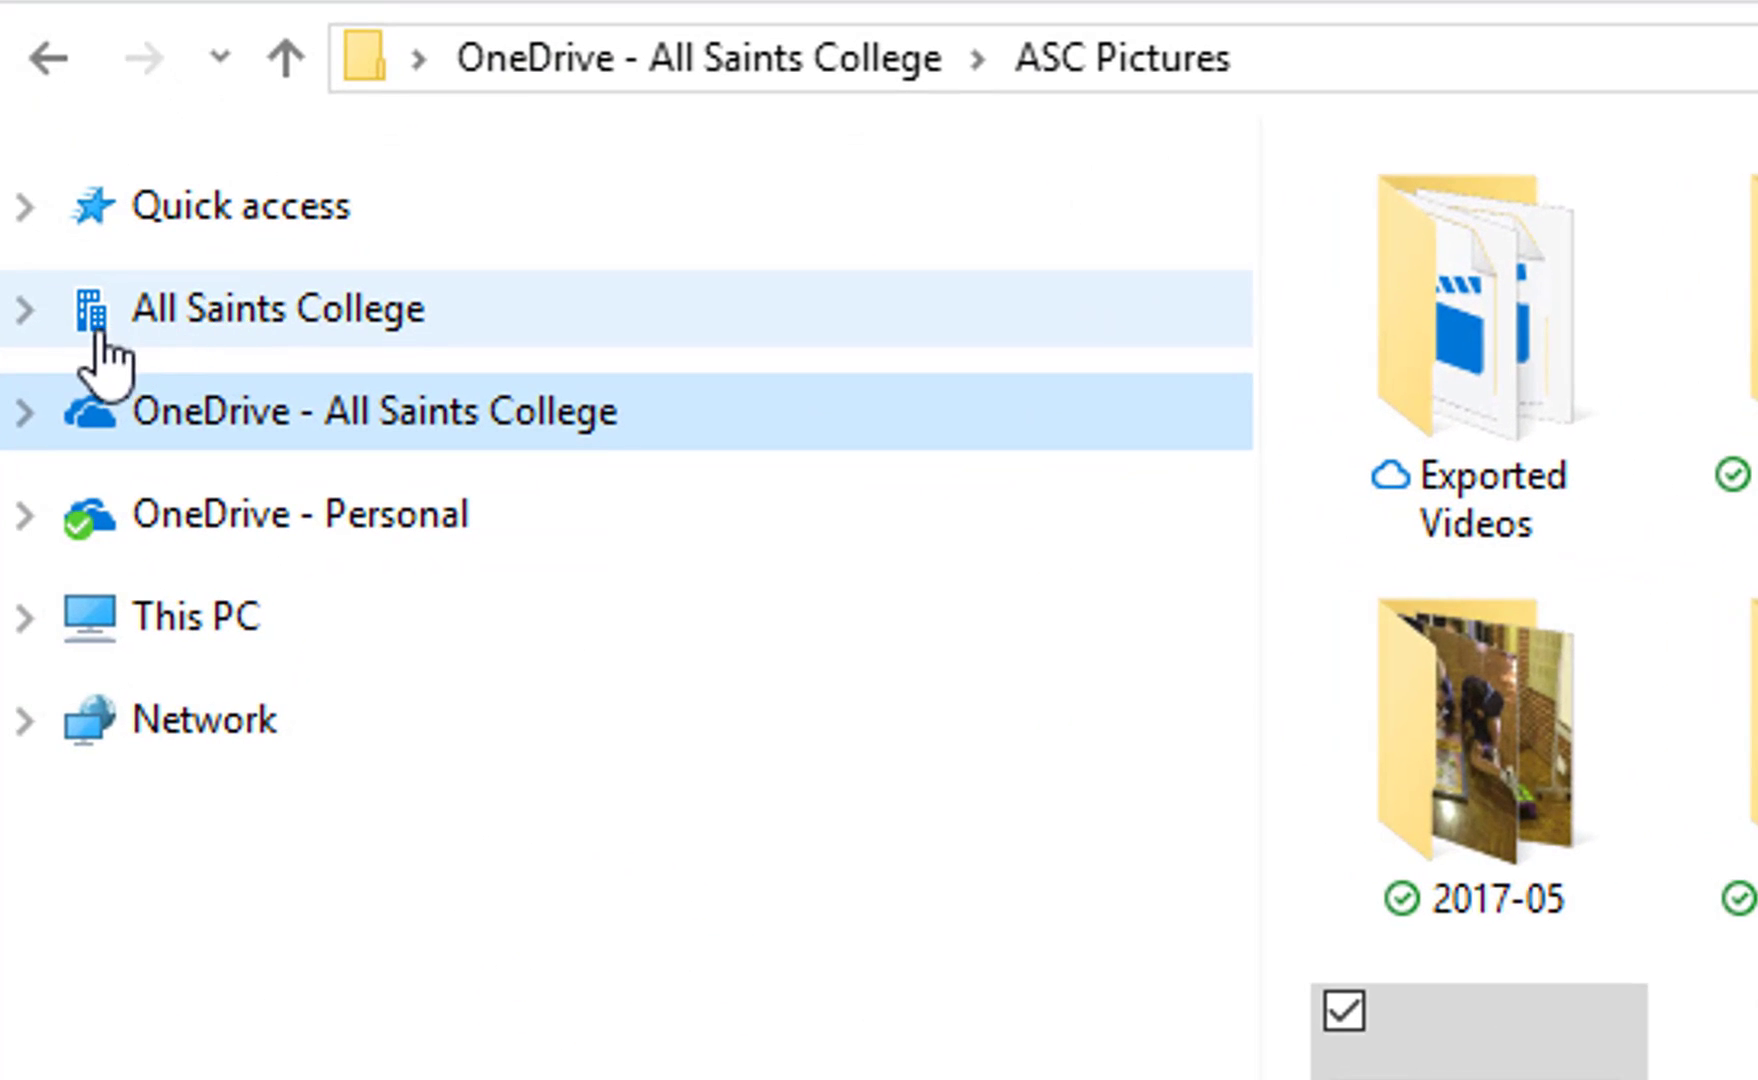
{"action": "left_click", "coordinate": [23, 308]}
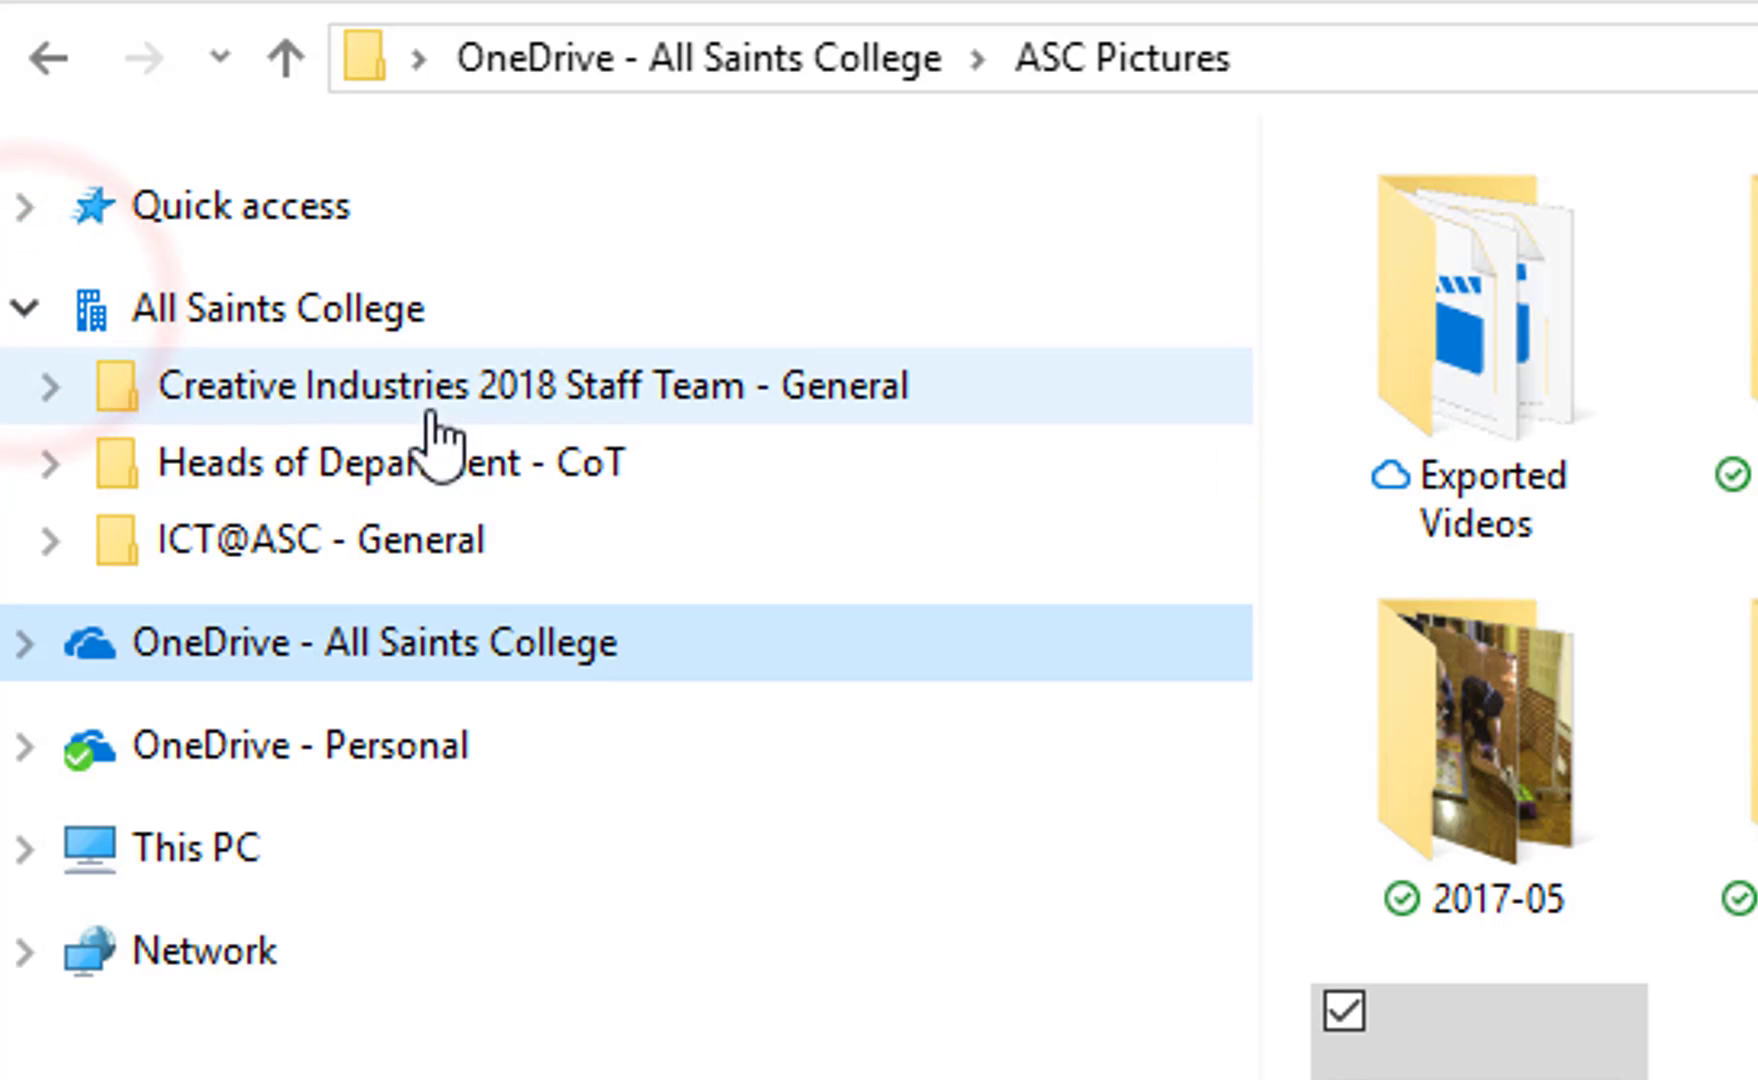
{"action": "left_click", "coordinate": [323, 539]}
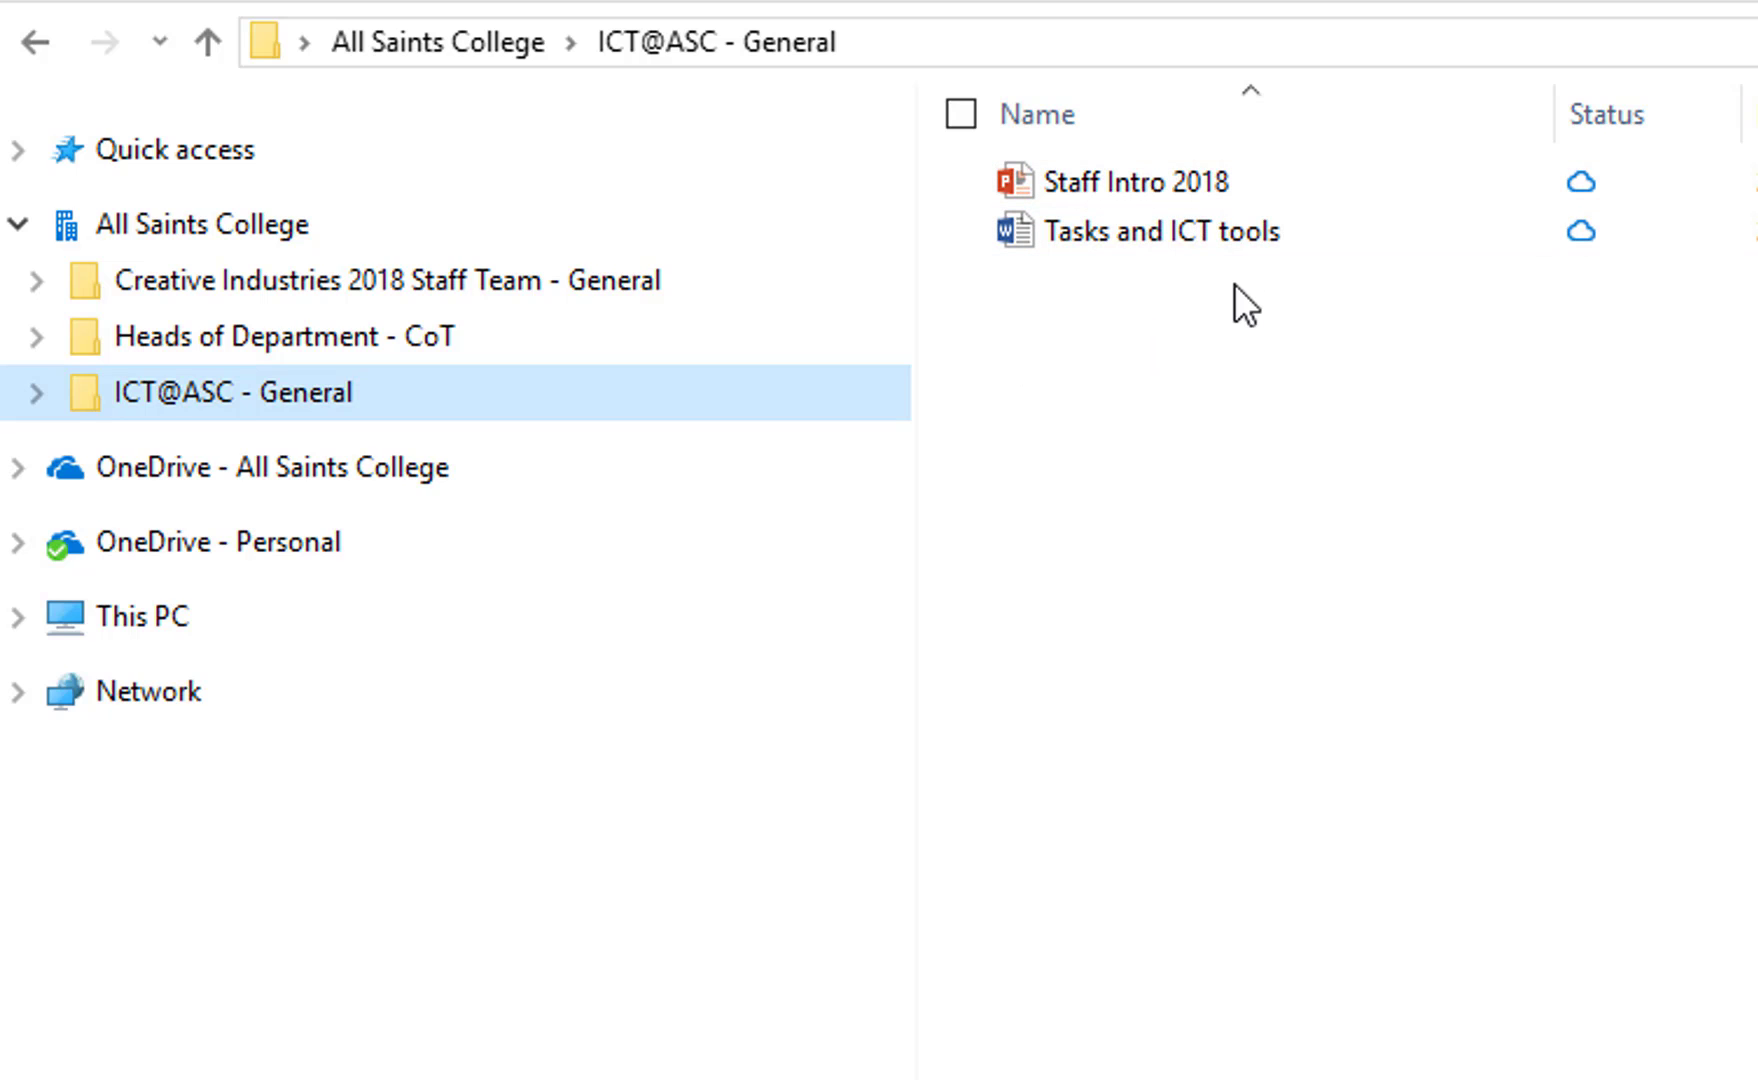
{"action": "key", "text": "alt+Tab"}
{"action": "key", "text": "alt+Tab"}
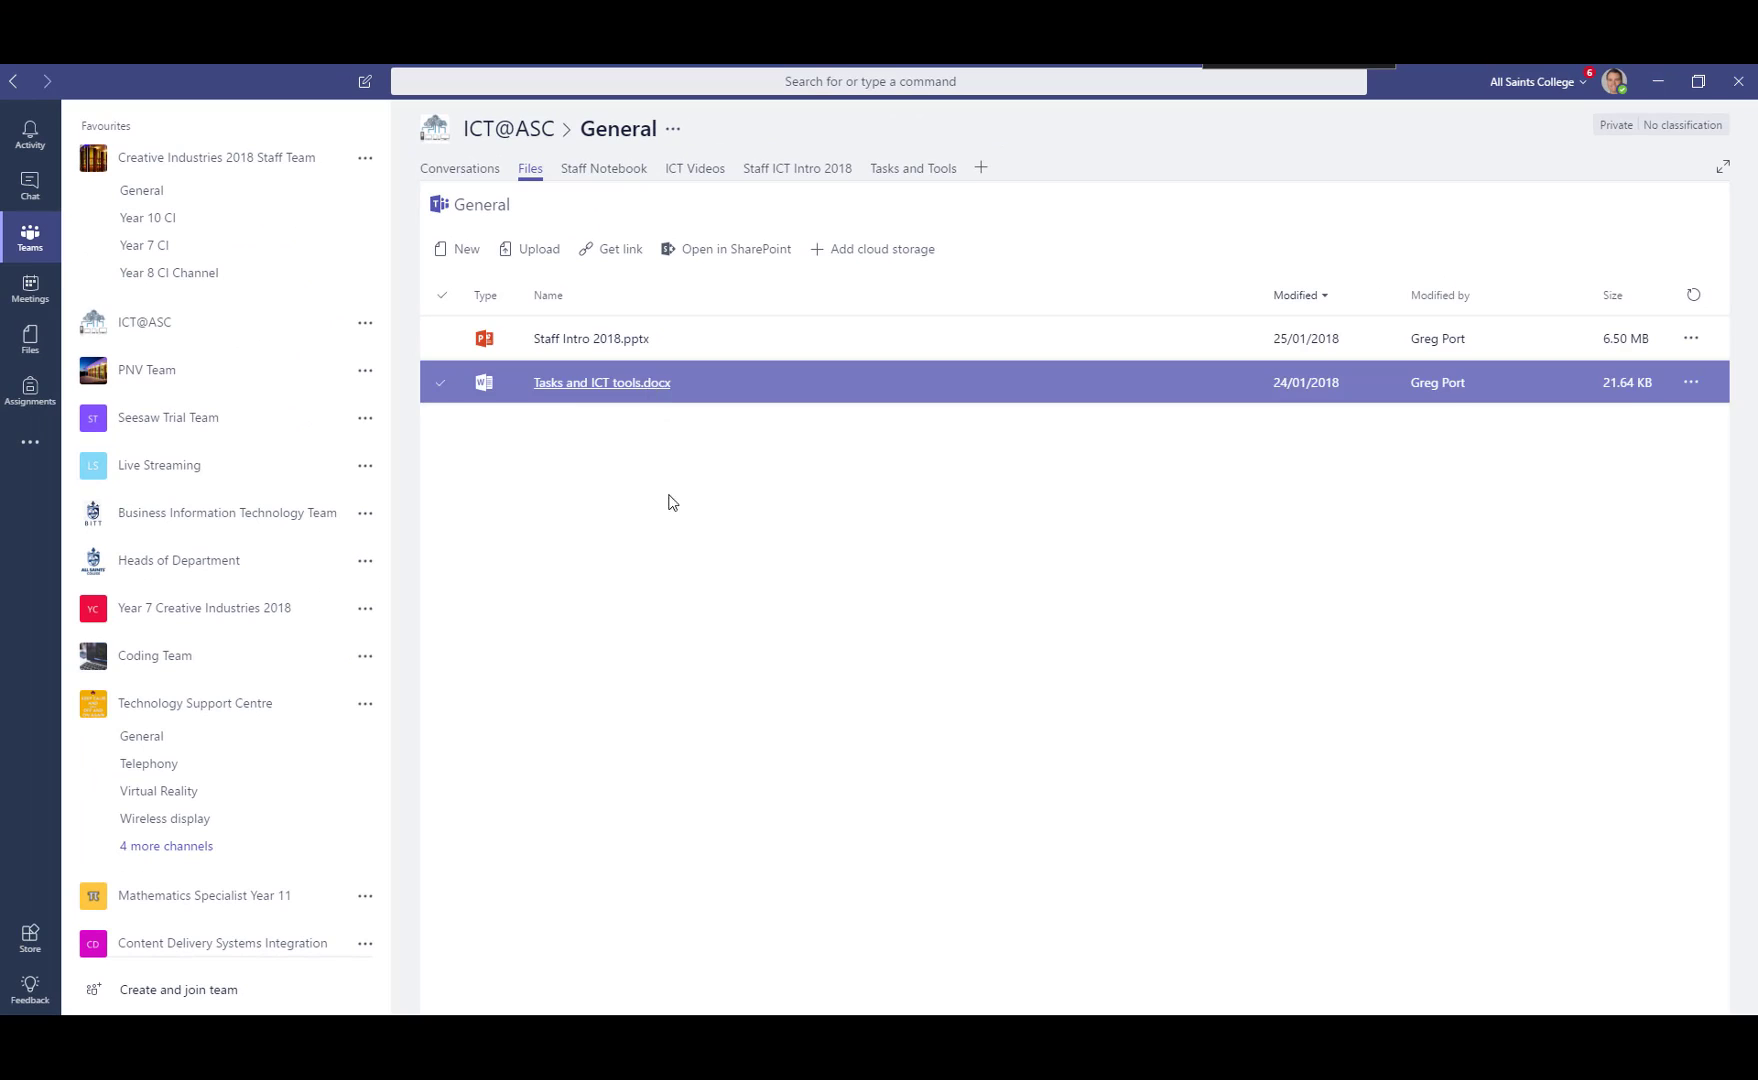
Deselect Tasks and ICT tools.docx and bring the synced ICT@ASC - General folder forward.
{"action": "left_click", "coordinate": [668, 503]}
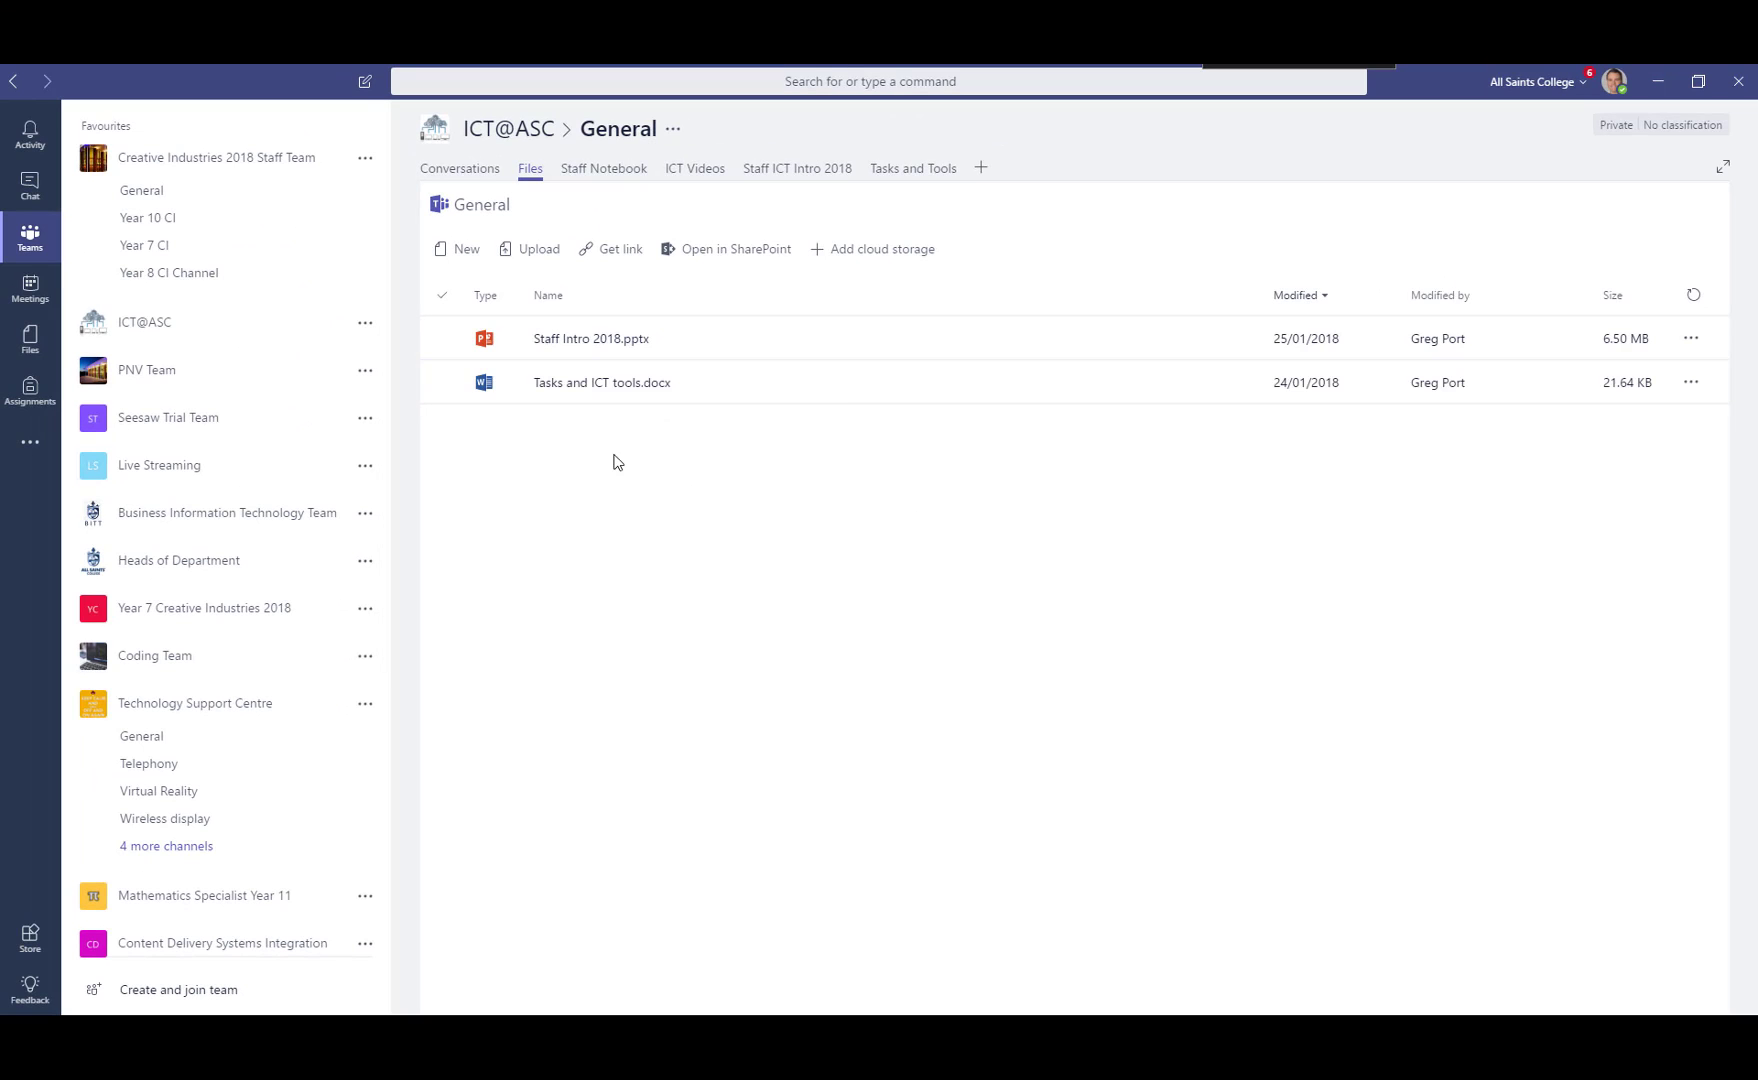
{"action": "key", "text": "alt+Tab"}
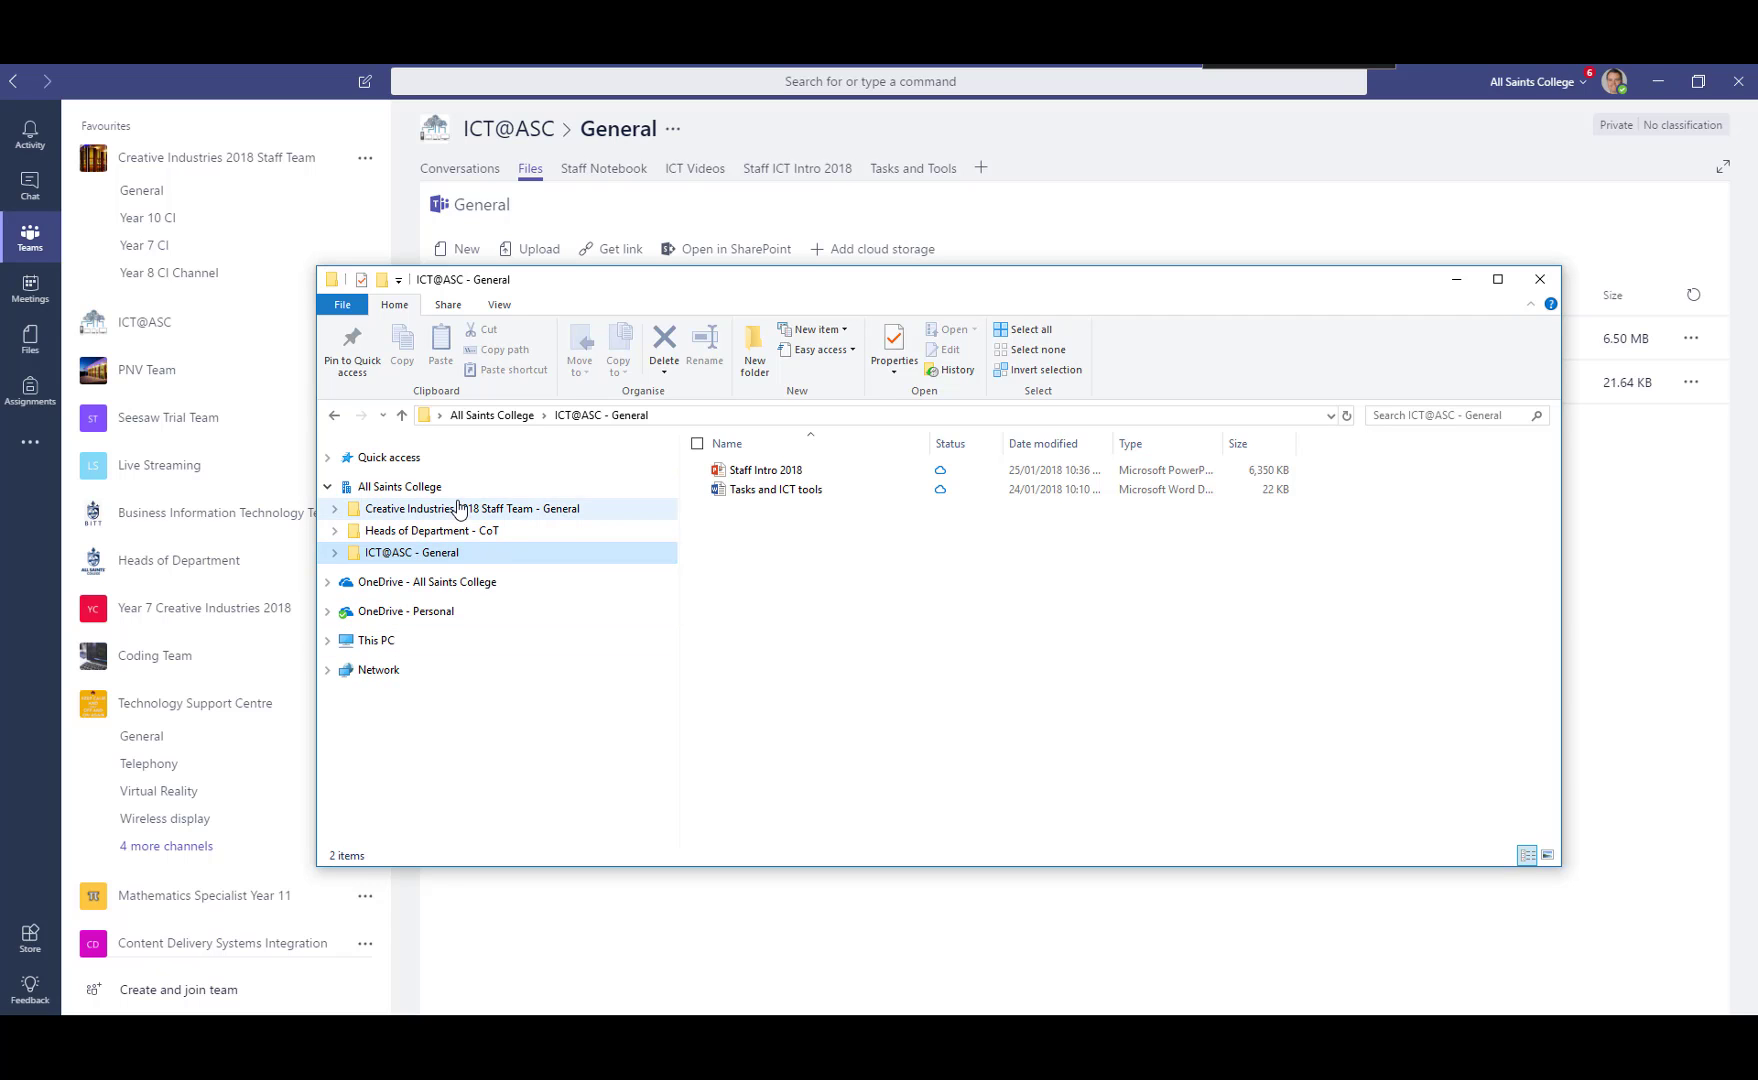
Add Digital-Australia-2016-DA16-Final.pdf to the synced folder and check Teams for it.
{"action": "key", "text": "alt+Tab"}
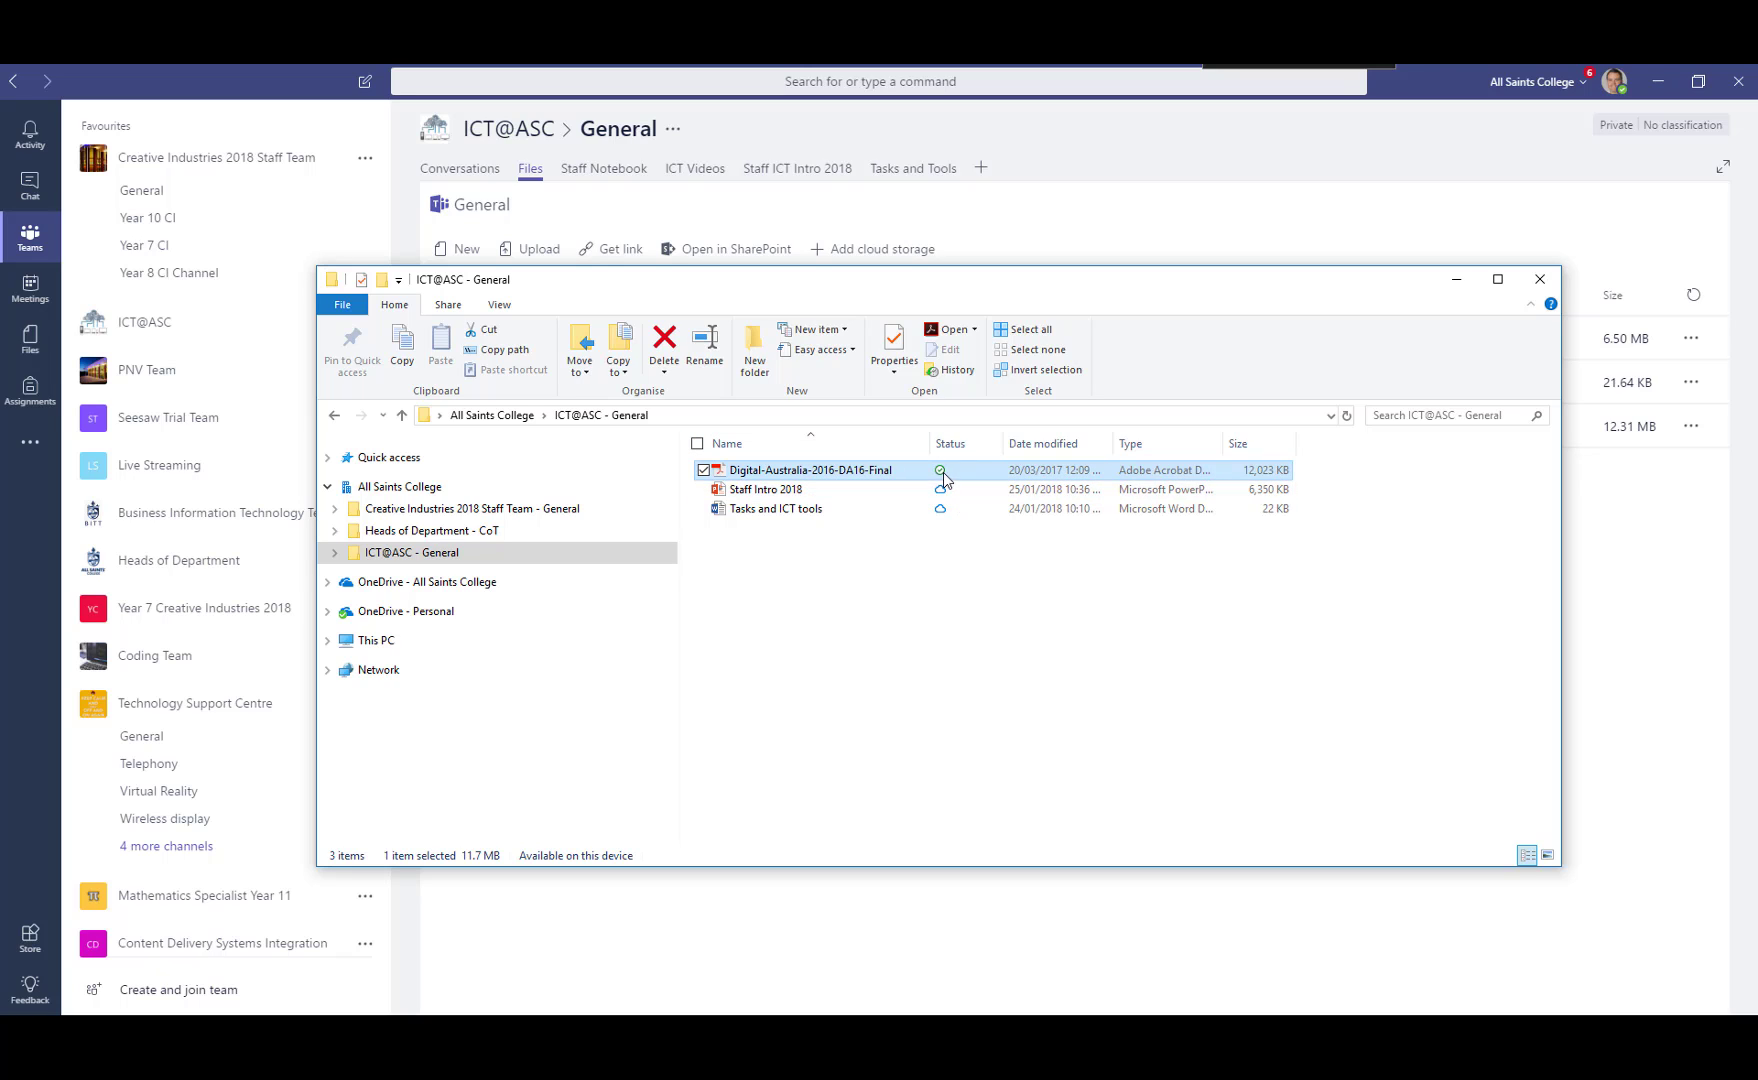
{"action": "key", "text": "alt+Tab"}
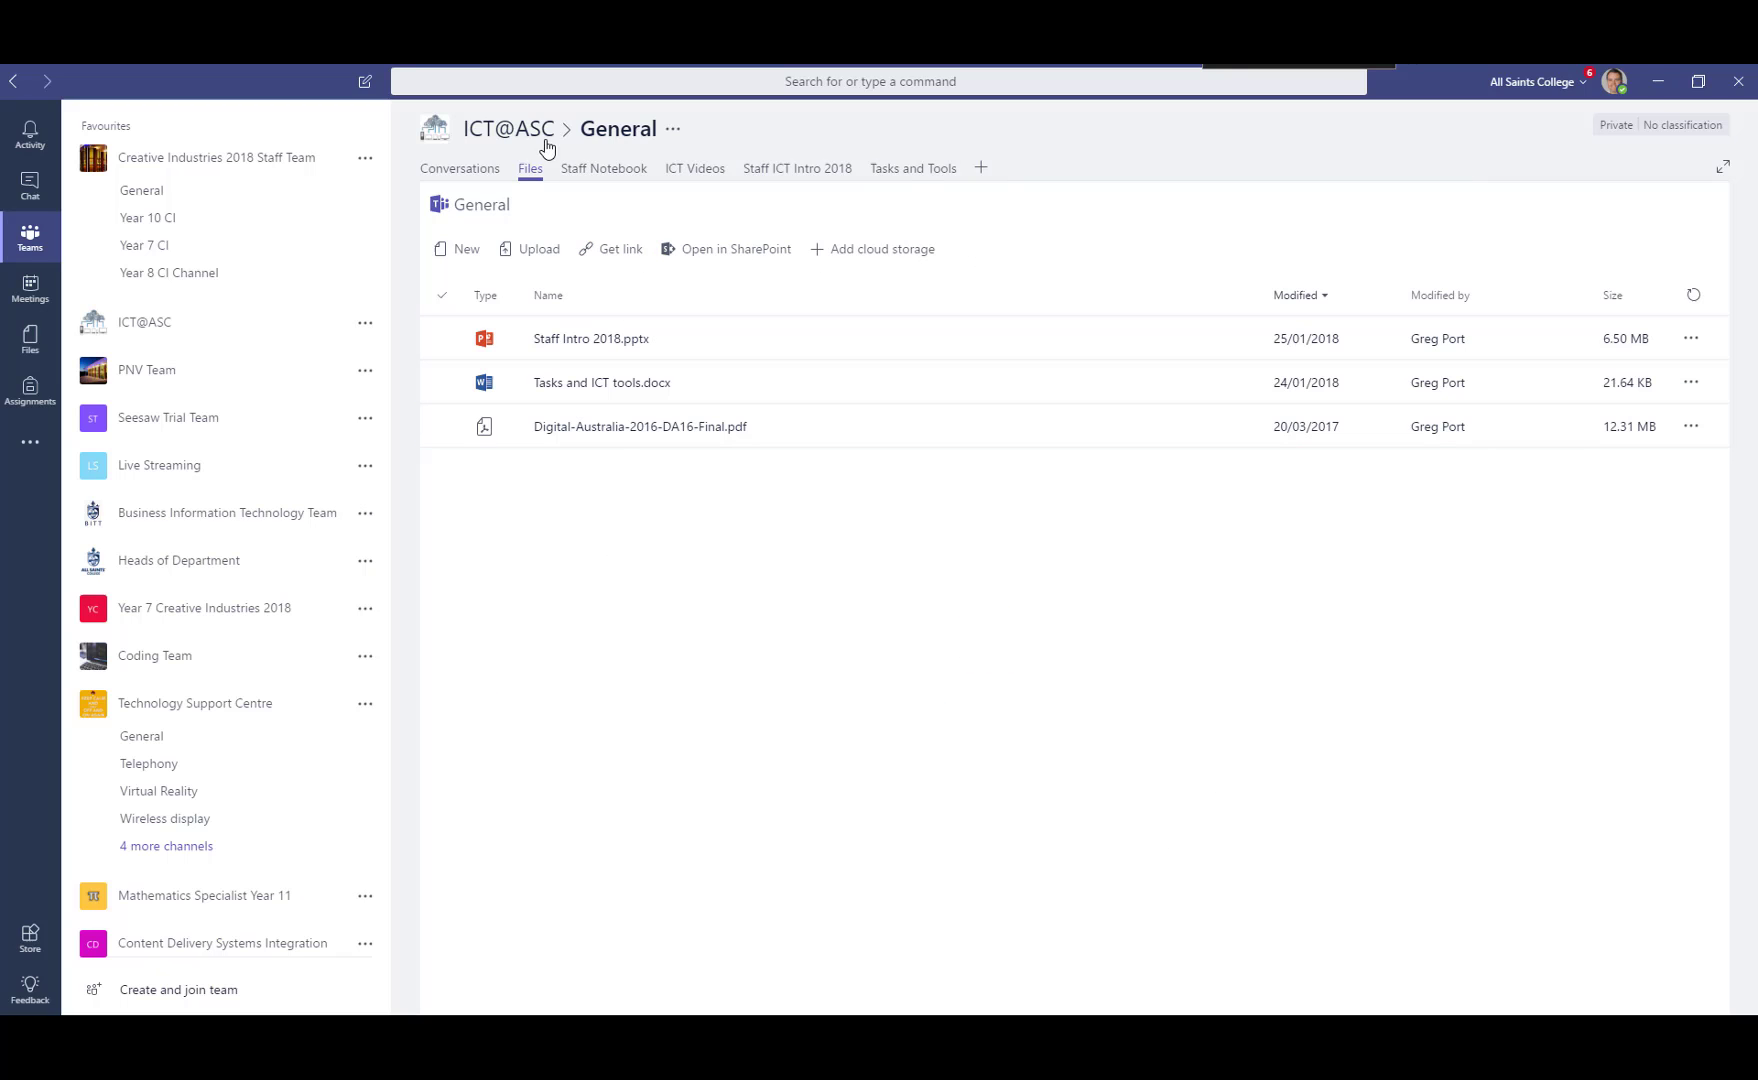
Select, then deselect, the 12.31 MB Digital-Australia-2016-DA16-Final.pdf row in the channel files.
{"action": "left_click", "coordinate": [588, 428]}
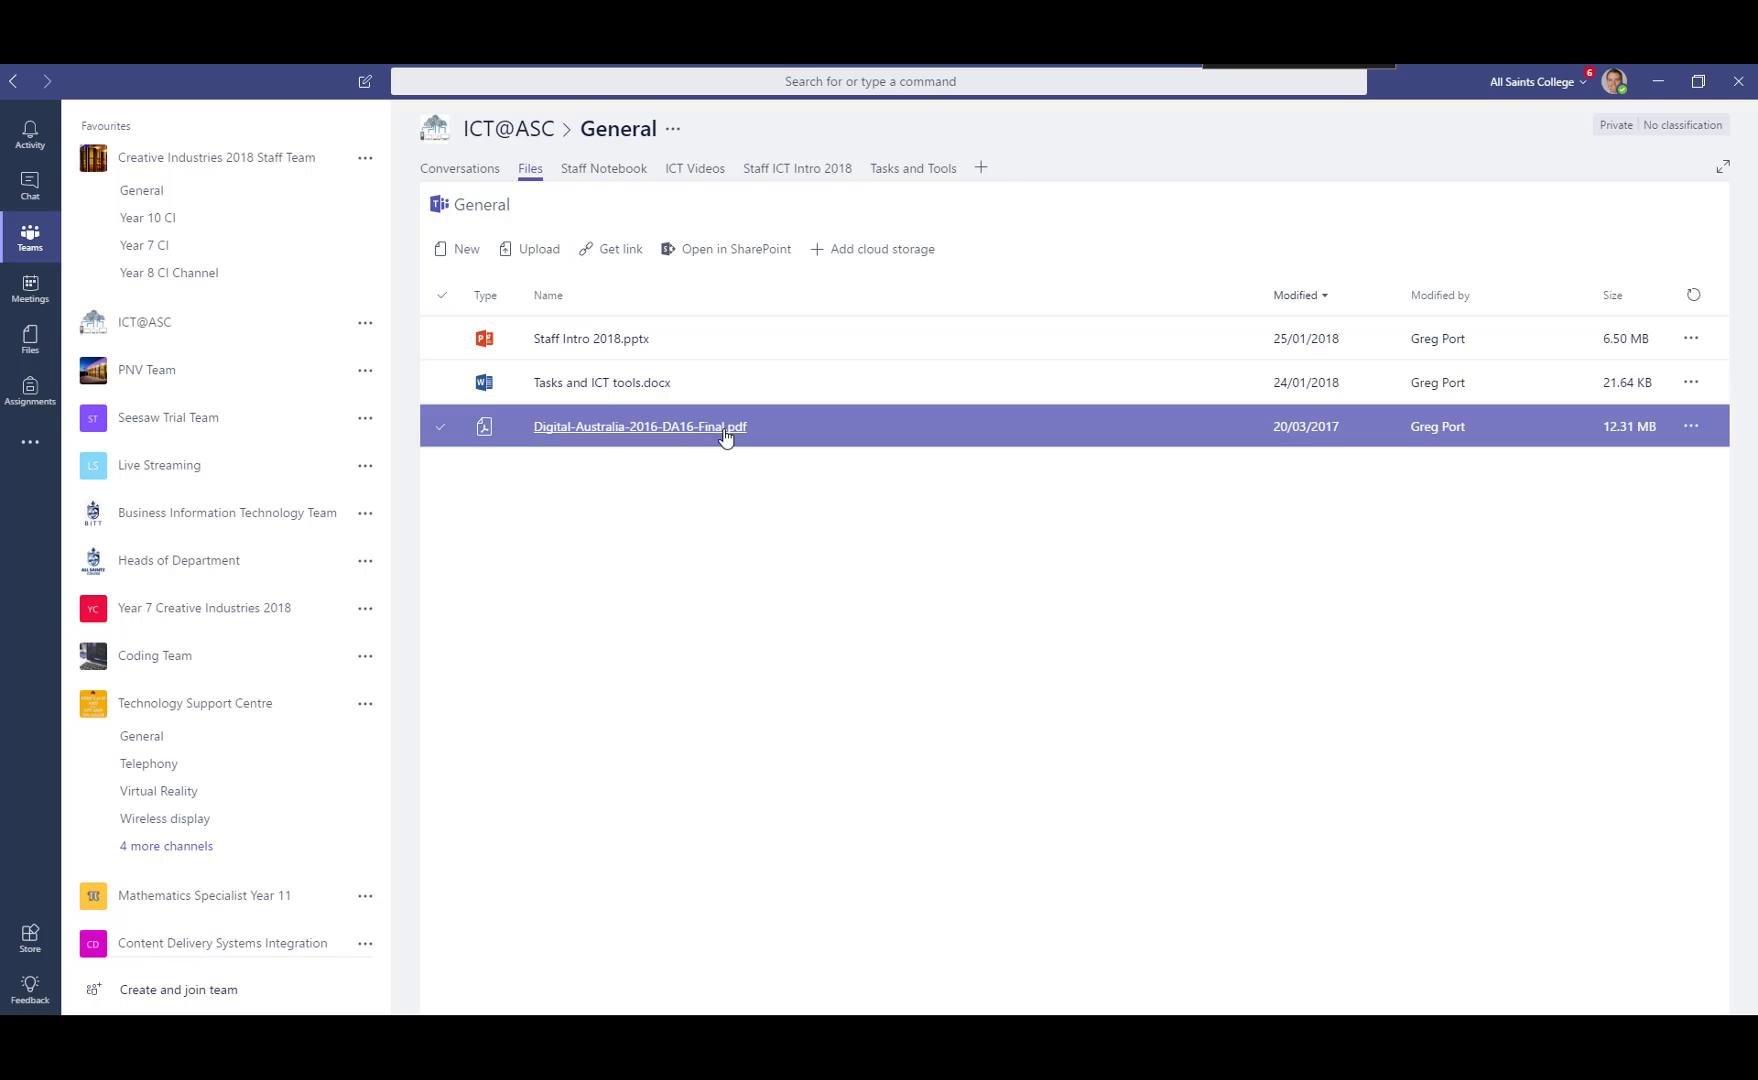
{"action": "left_click", "coordinate": [740, 525]}
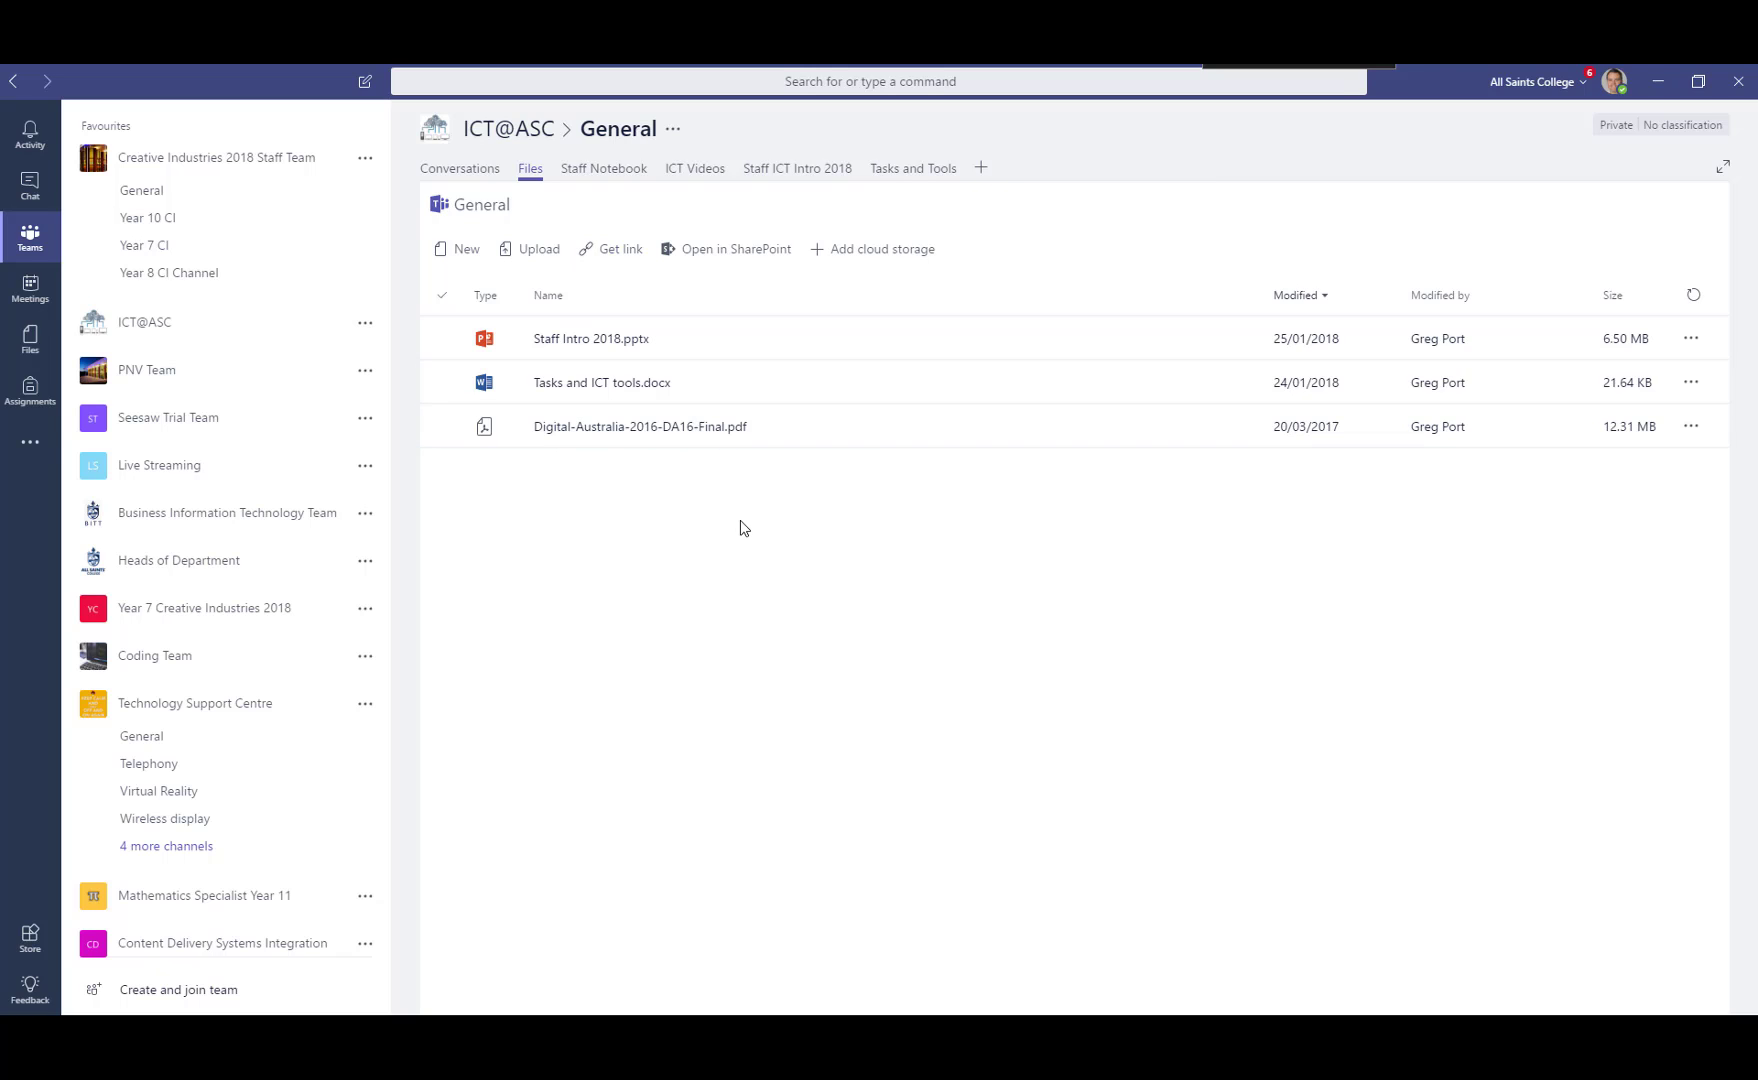